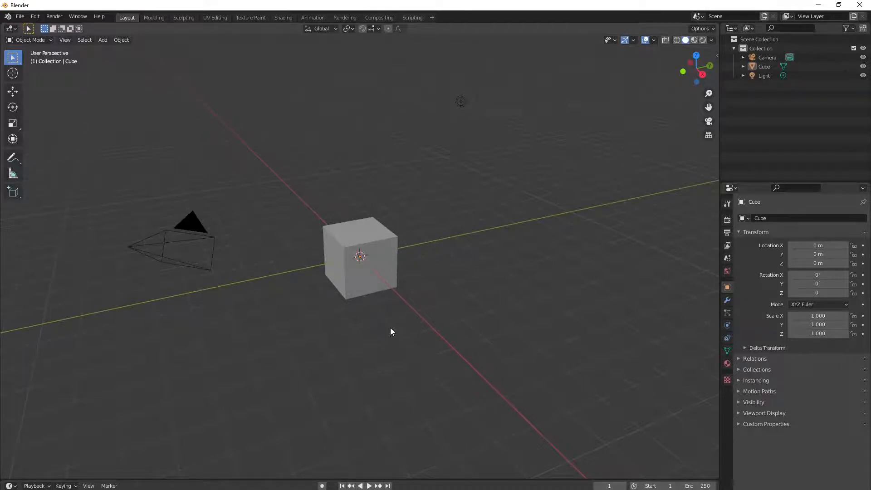
pyautogui.click(367, 284)
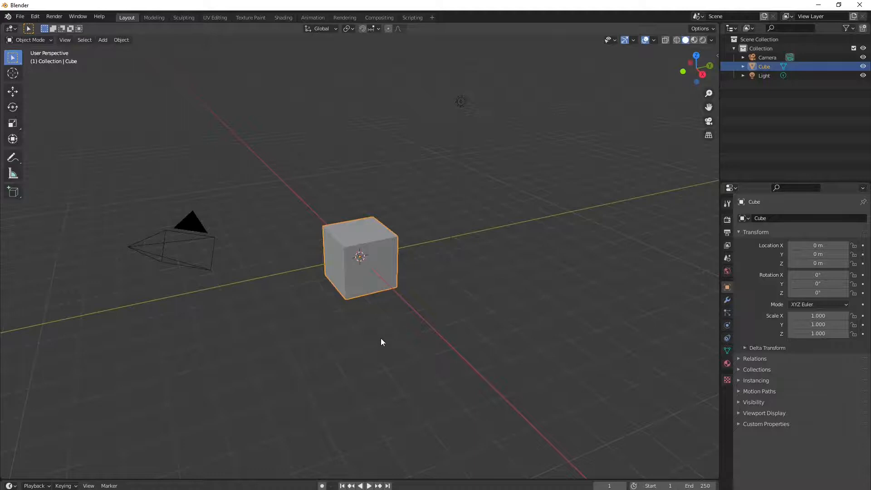
pyautogui.click(233, 359)
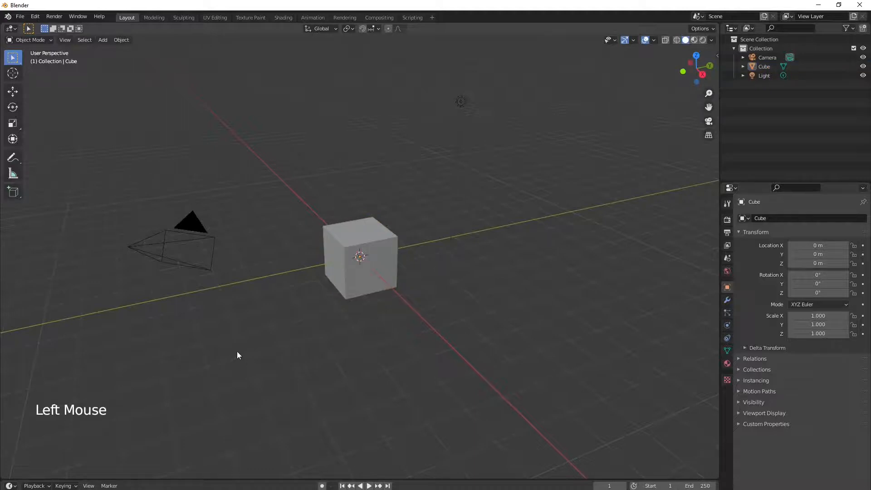
pyautogui.click(355, 279)
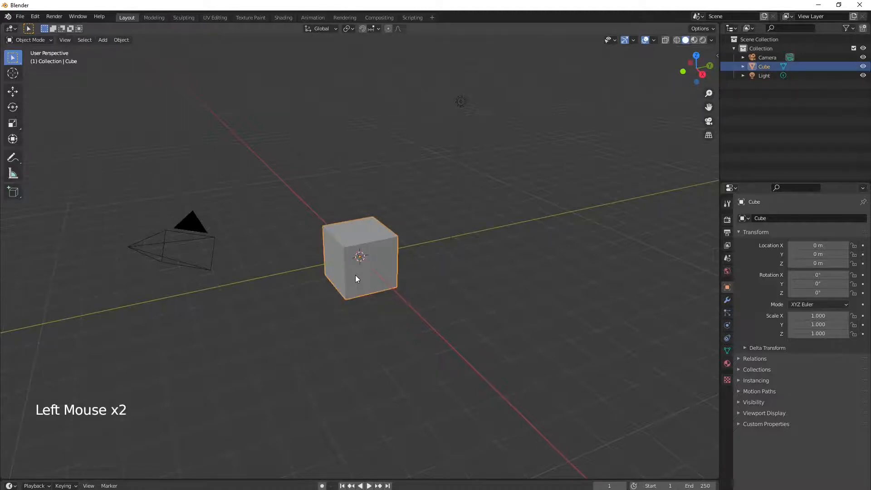
pyautogui.click(230, 344)
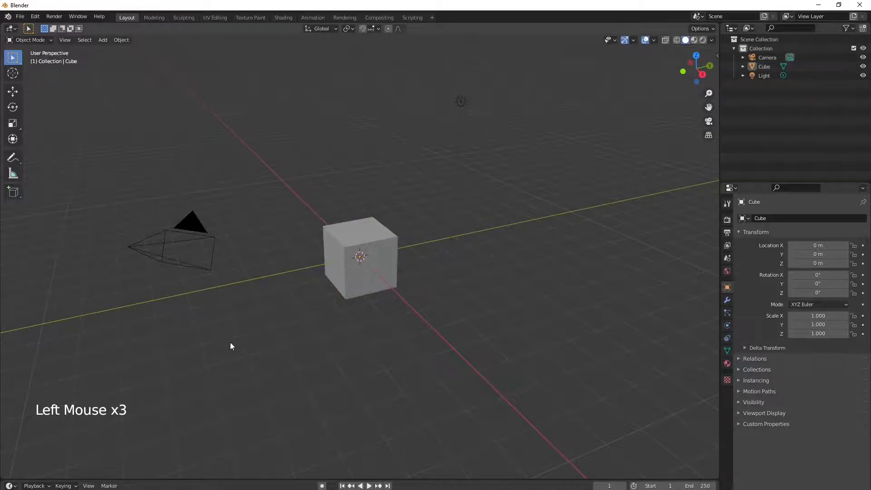
pyautogui.click(357, 278)
pyautogui.click(281, 323)
pyautogui.moveTo(363, 314)
pyautogui.mouseDown(button='middle')
pyautogui.moveTo(362, 334)
pyautogui.moveTo(372, 301)
pyautogui.moveTo(380, 304)
pyautogui.moveTo(346, 304)
pyautogui.moveTo(347, 296)
pyautogui.moveTo(354, 317)
pyautogui.moveTo(364, 317)
pyautogui.mouseUp(button='middle')
pyautogui.scroll(-4, 363, 317)
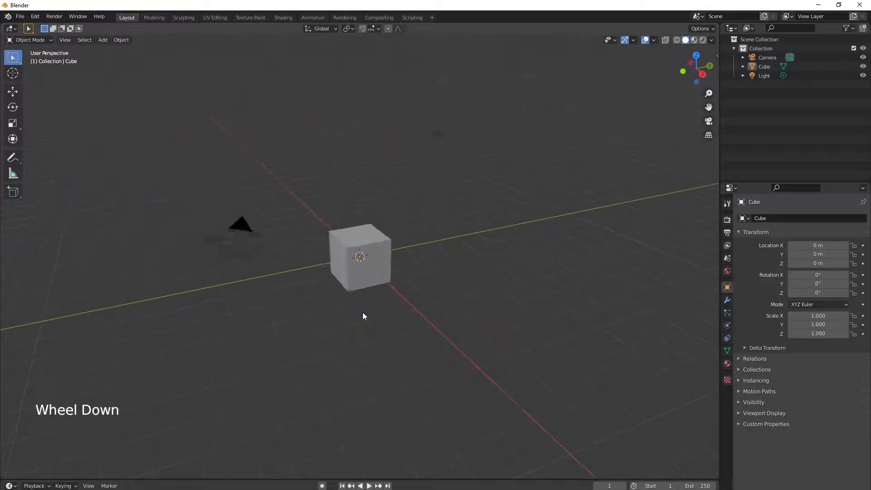
pyautogui.scroll(5, 363, 316)
pyautogui.scroll(1, 364, 313)
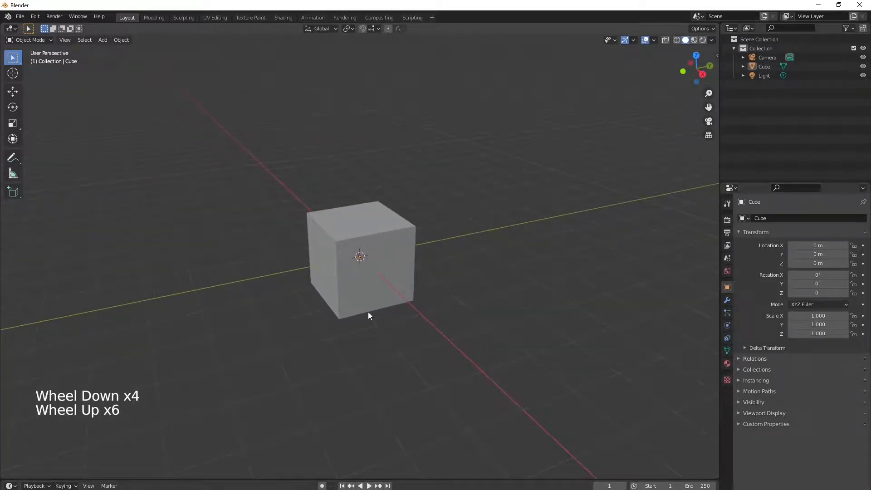
pyautogui.scroll(-3, 369, 311)
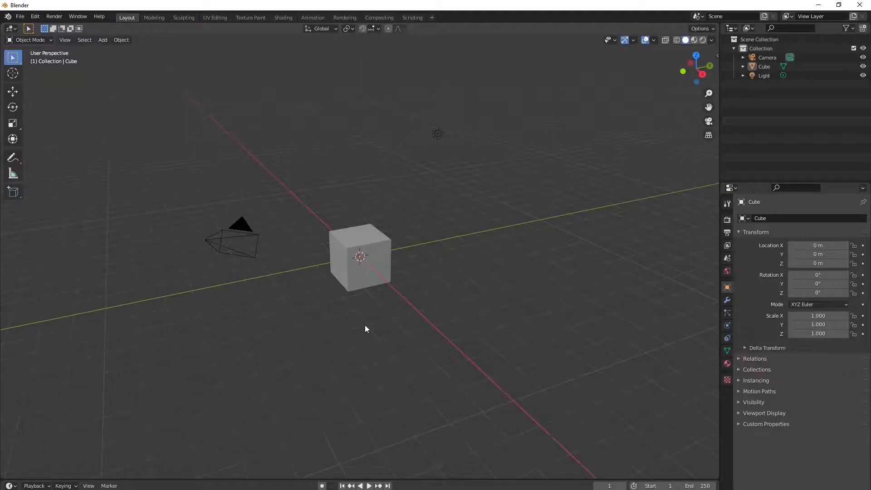
# Reveal the viewport sidebar with the cube's item transform values and widen it
pyautogui.moveTo(717, 56); pyautogui.dragTo(660, 53)
pyautogui.click(714, 57)
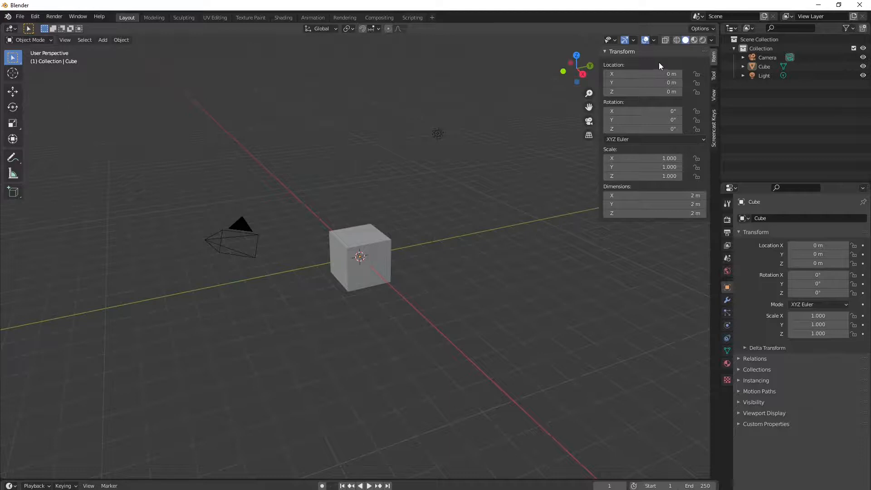
pyautogui.moveTo(599, 52); pyautogui.dragTo(550, 46)
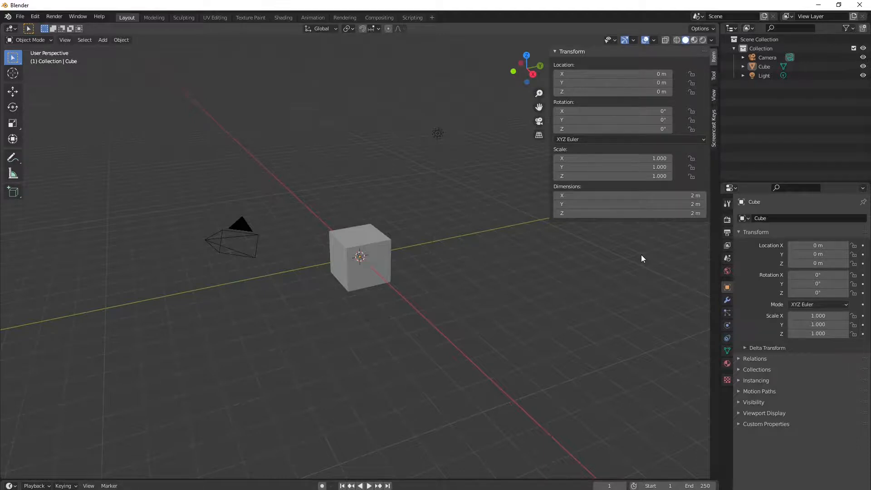
# Set the scene's length unit to Millimeters in the scene's unit settings
pyautogui.click(727, 258)
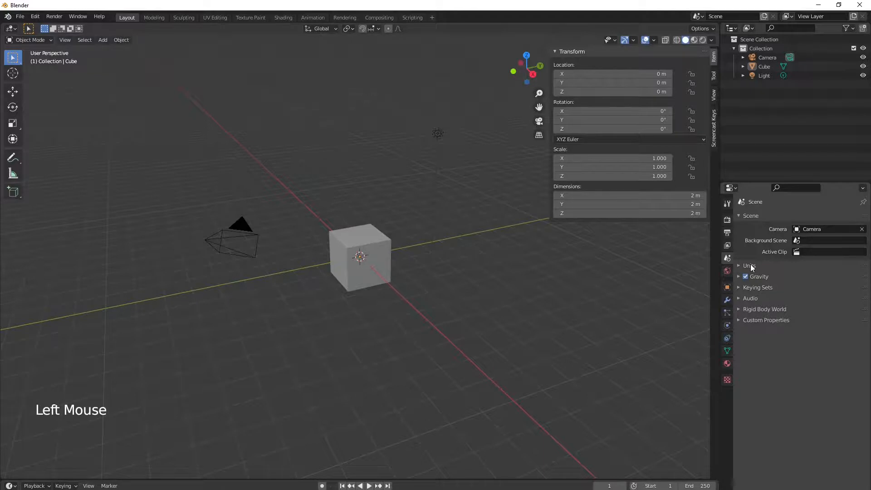
pyautogui.click(739, 265)
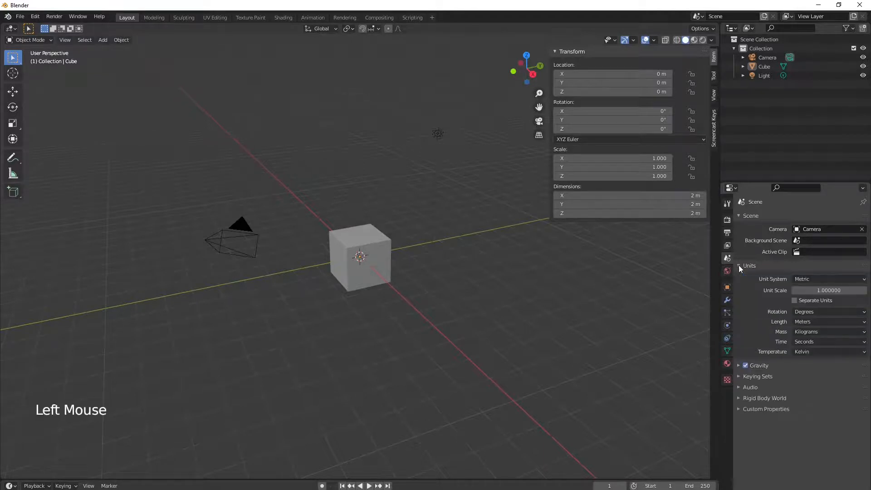
pyautogui.click(864, 322)
pyautogui.click(866, 323)
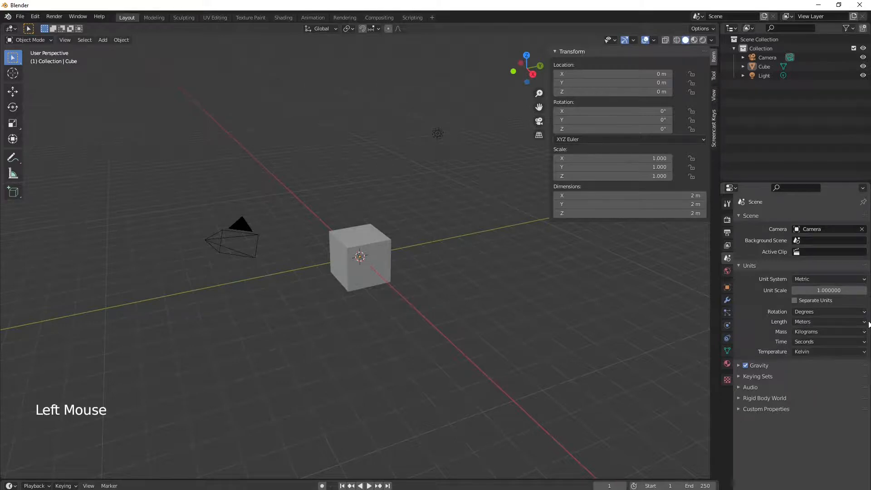
pyautogui.click(862, 323)
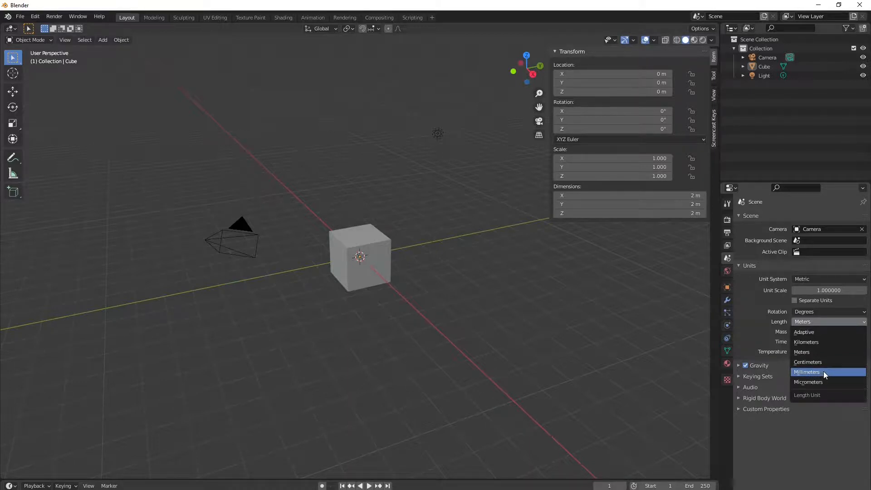
pyautogui.click(784, 320)
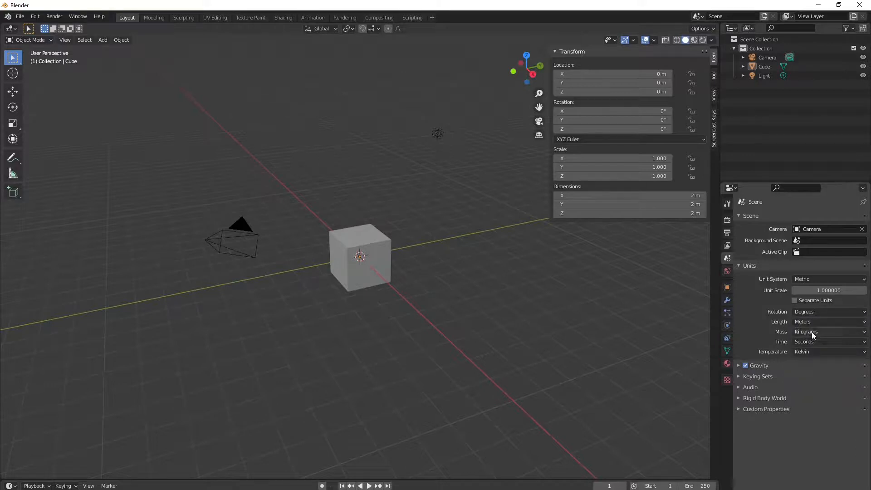
pyautogui.click(865, 323)
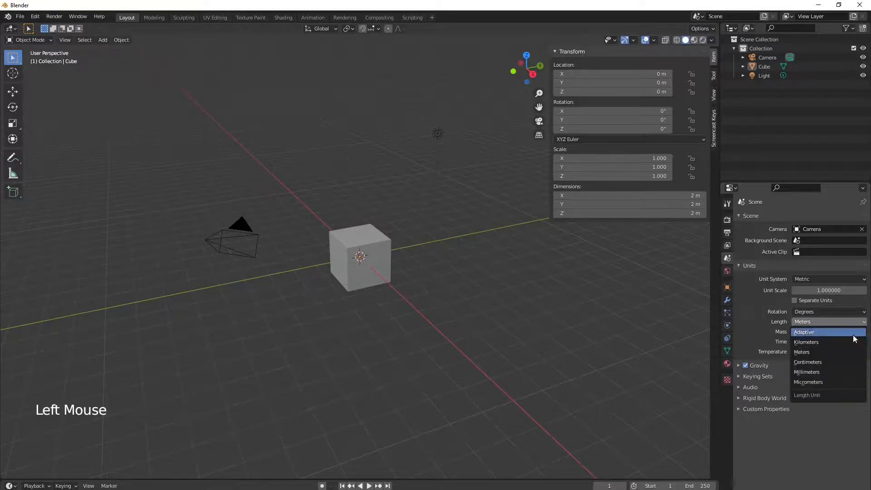
pyautogui.click(827, 372)
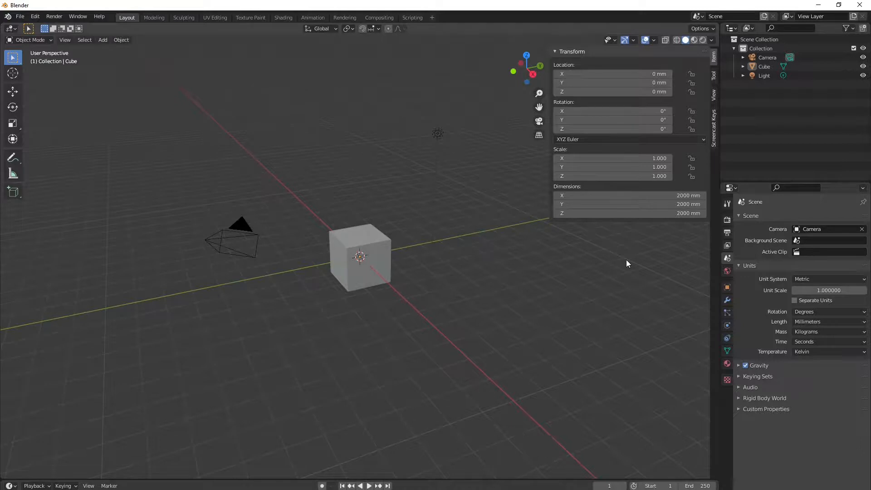
# Set the cube's dimensions to X 330 mm, Y 255 mm and Z 127 mm
pyautogui.click(606, 195)
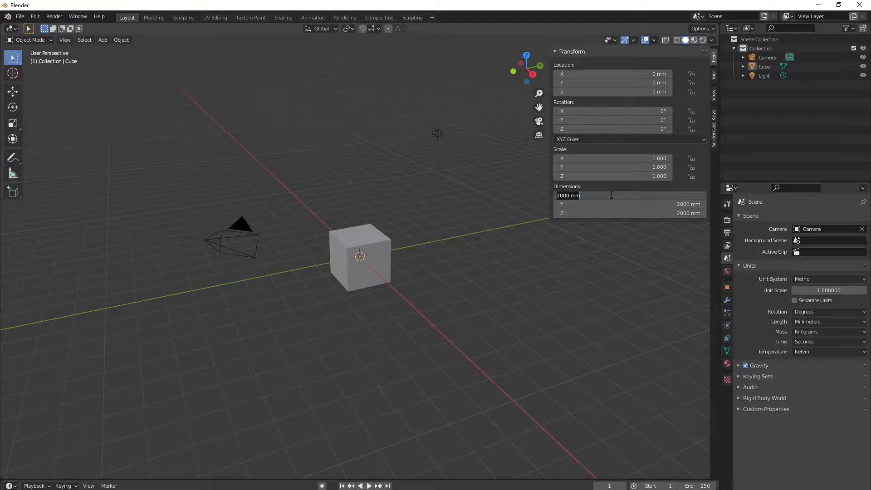
pyautogui.write('33')
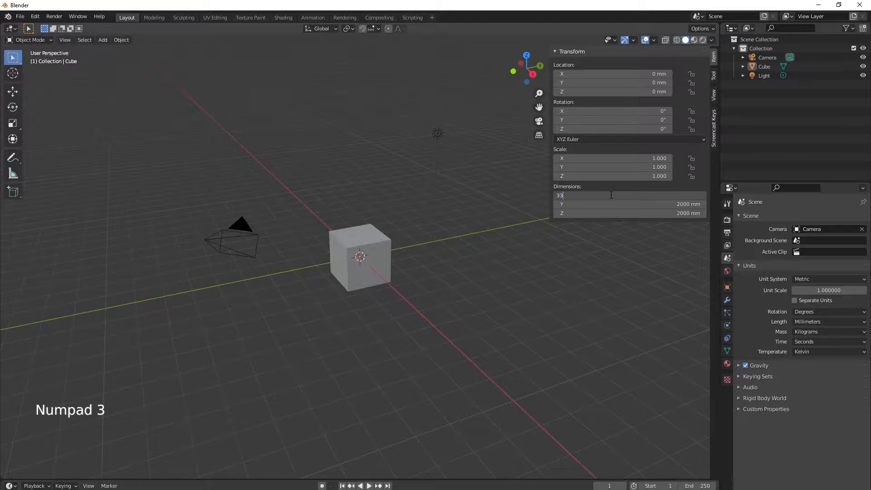
pyautogui.write('0')
pyautogui.click(583, 206)
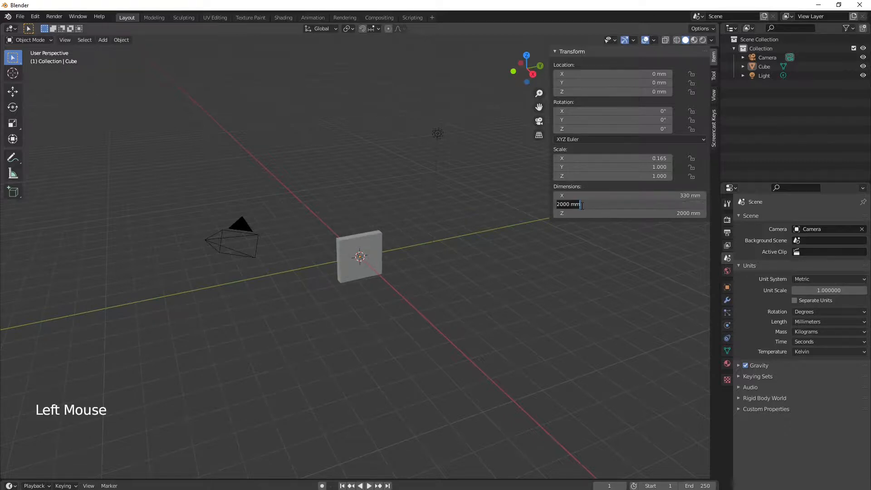
pyautogui.write('255')
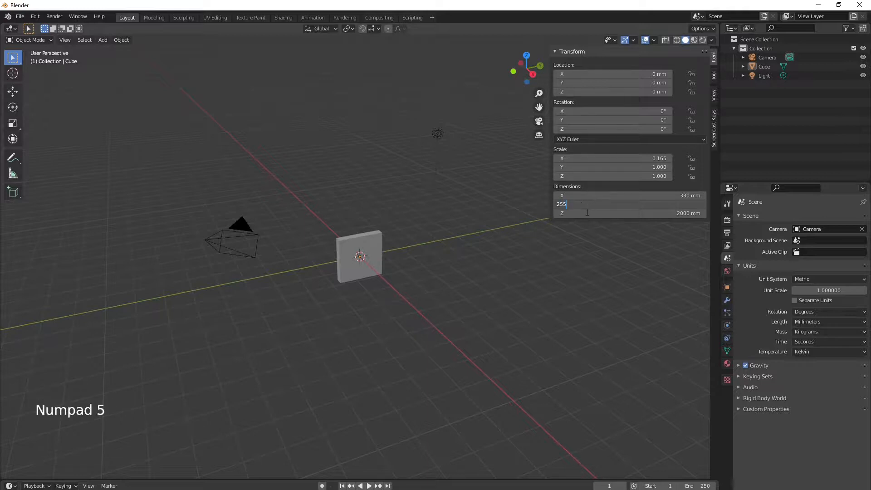
pyautogui.press('Return')
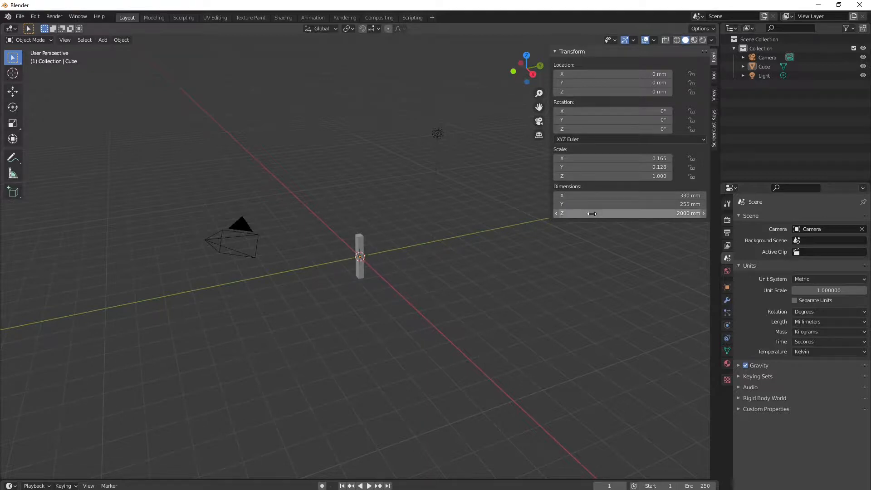
pyautogui.click(592, 214)
pyautogui.write('127')
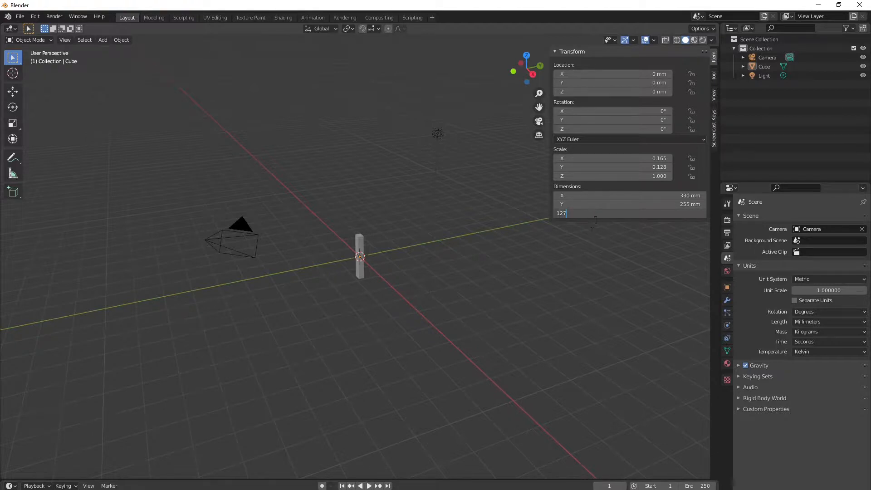
pyautogui.press('Return')
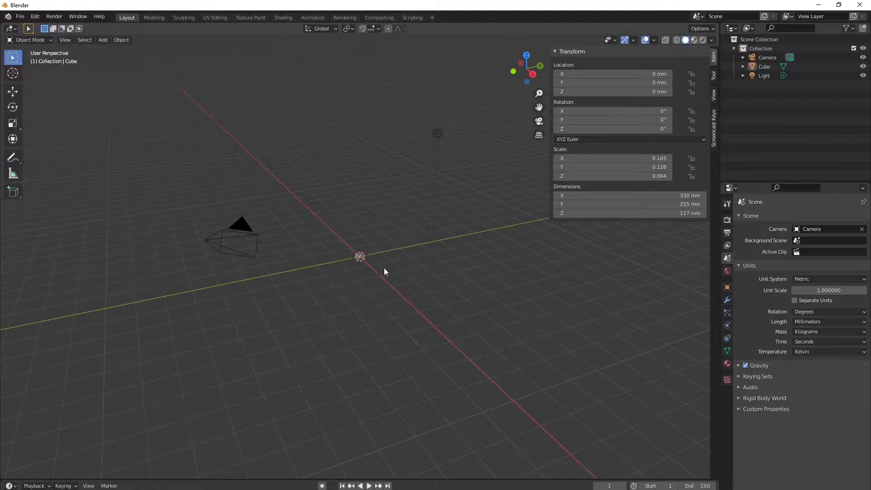
# Examine the resized cube at the scene's origin up close and from a distance
pyautogui.moveTo(365, 298); pyautogui.dragTo(373, 297, button='middle')
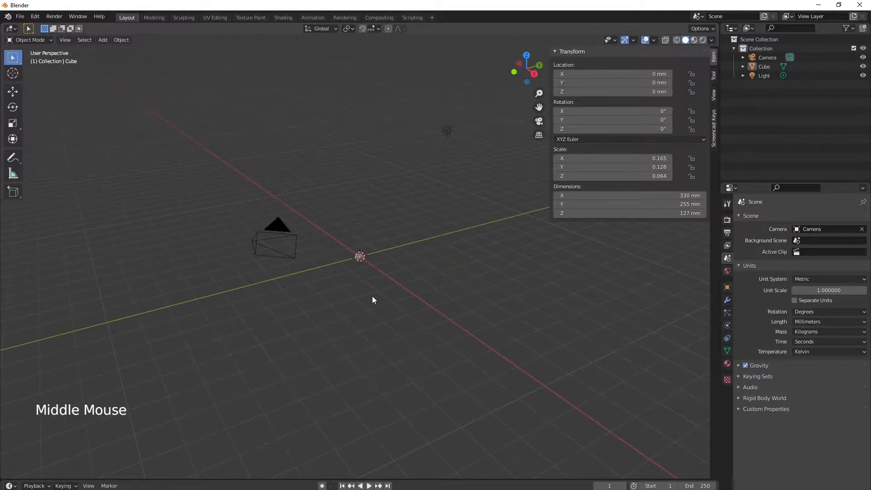
pyautogui.scroll(-5, 372, 297)
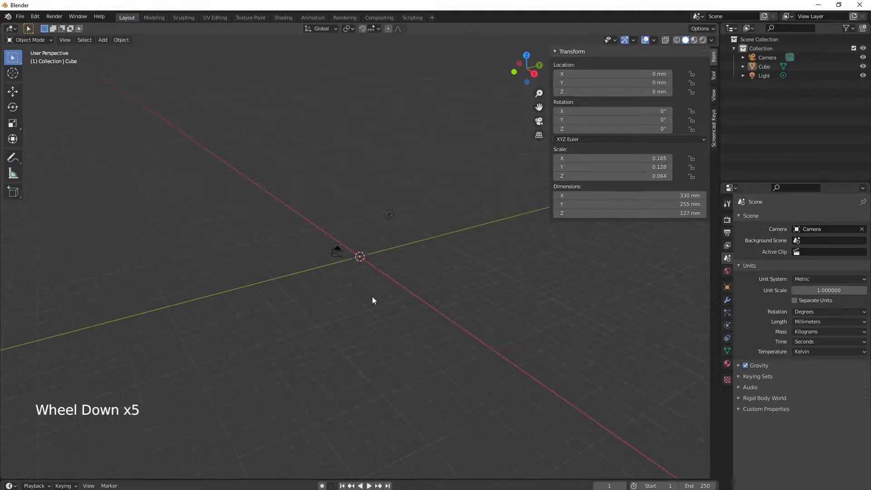
pyautogui.scroll(7, 373, 297)
pyautogui.scroll(1, 368, 304)
pyautogui.moveTo(369, 304); pyautogui.dragTo(370, 305, button='middle')
pyautogui.scroll(4, 368, 306)
pyautogui.scroll(1, 369, 309)
pyautogui.scroll(6, 366, 315)
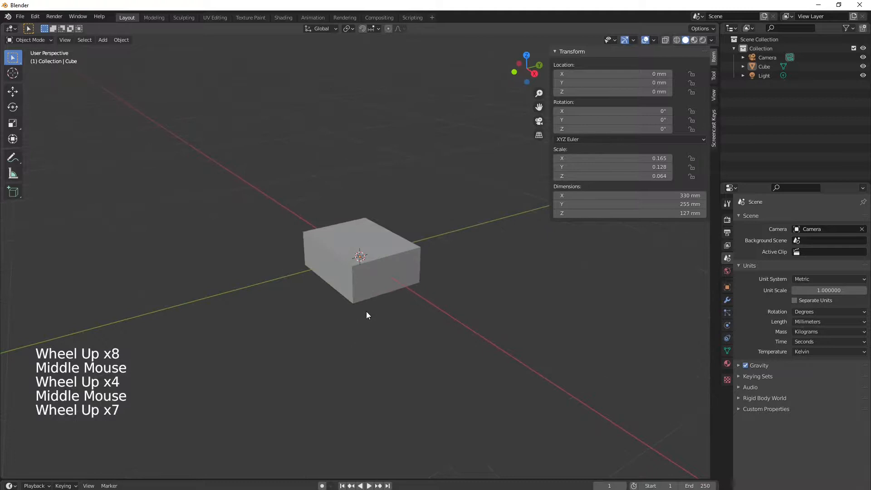
pyautogui.scroll(-2, 366, 313)
pyautogui.scroll(3, 366, 314)
pyautogui.scroll(-3, 367, 315)
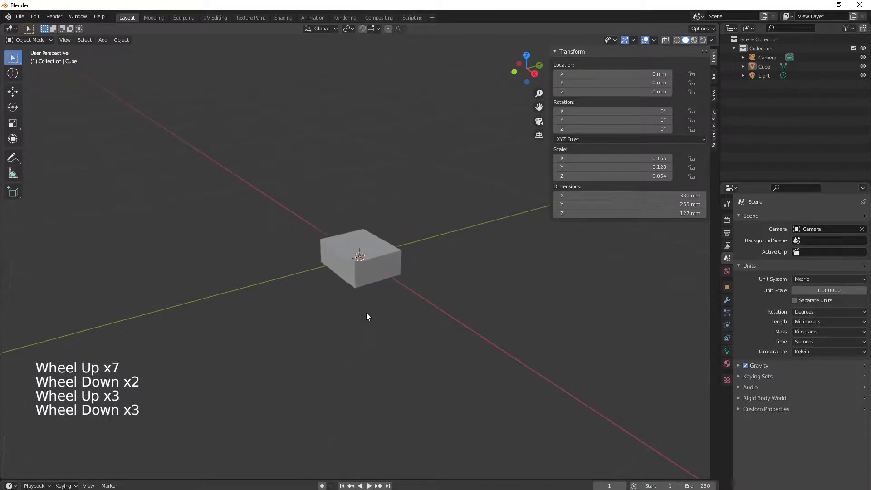
pyautogui.scroll(-2, 366, 316)
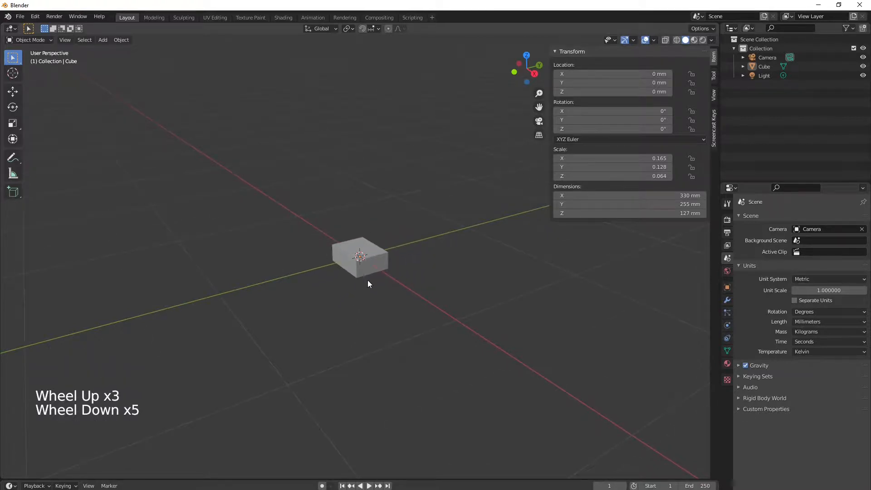
# Select the resized cube and frame it in the viewport with some space around it
pyautogui.click(367, 268)
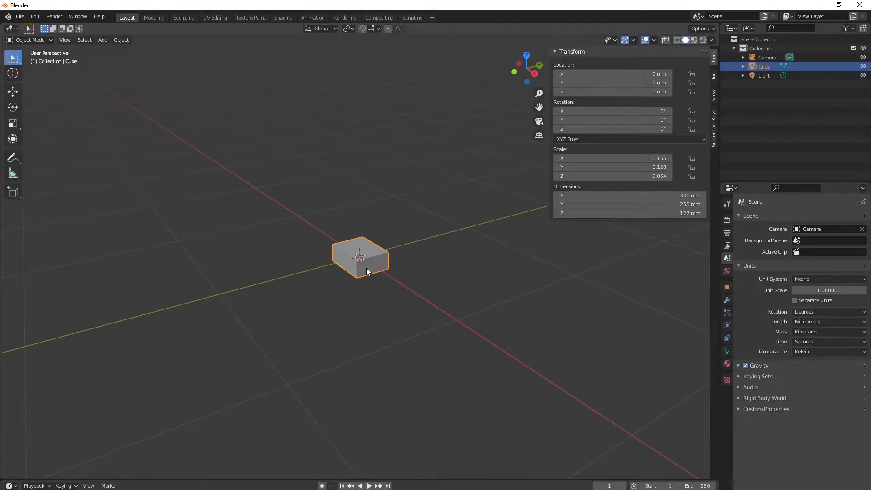
pyautogui.press('KP_Decimal')
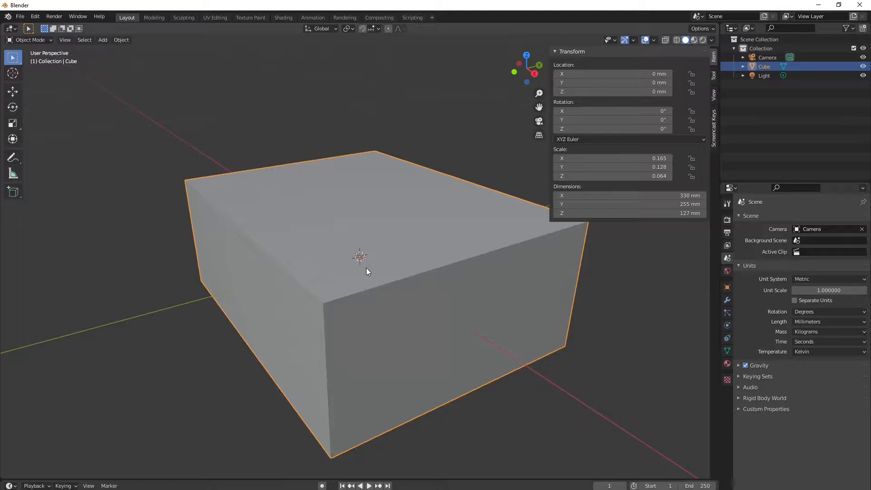
pyautogui.scroll(-5, 368, 268)
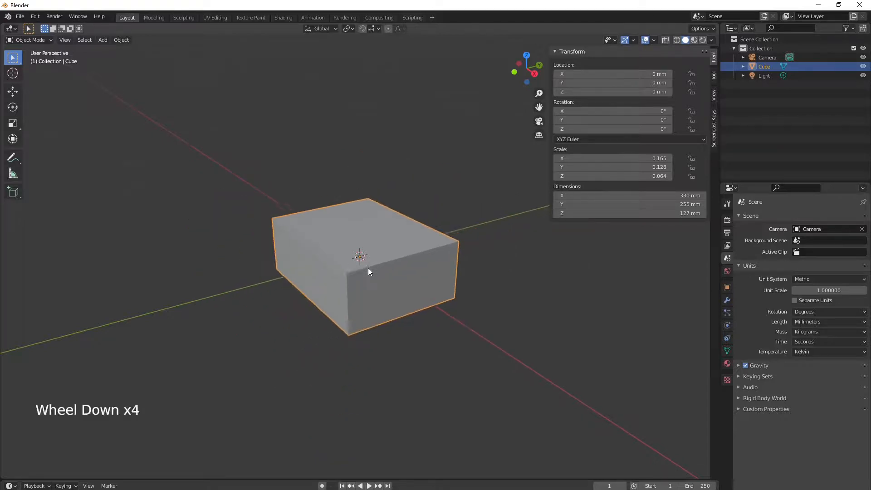
pyautogui.scroll(-1, 368, 271)
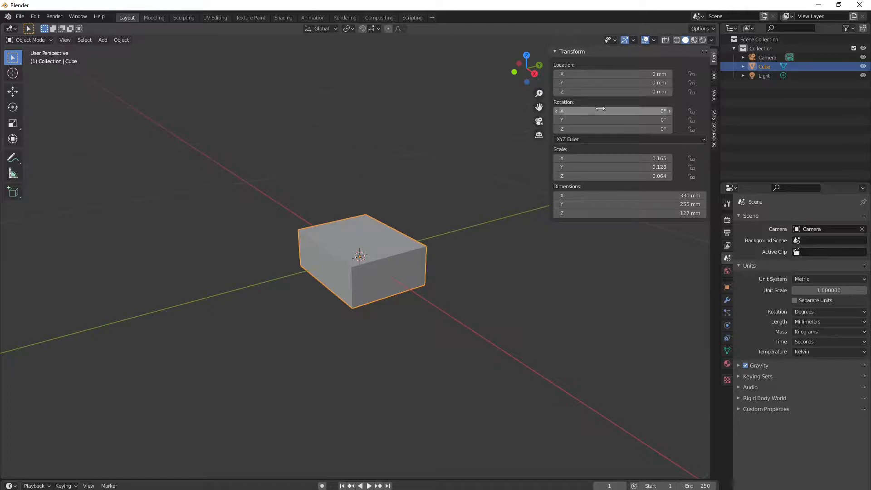
# Set the cube's X rotation to 90° and return it to 0°
pyautogui.click(653, 111)
pyautogui.write('90')
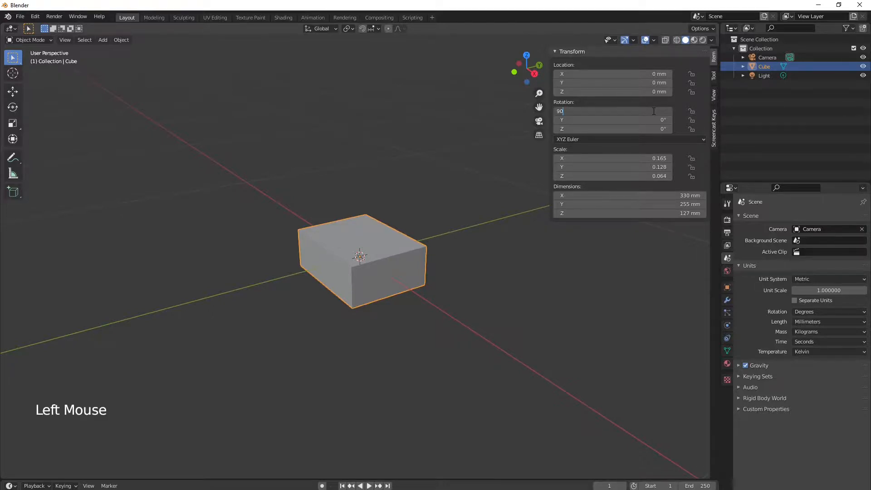
pyautogui.press('Return')
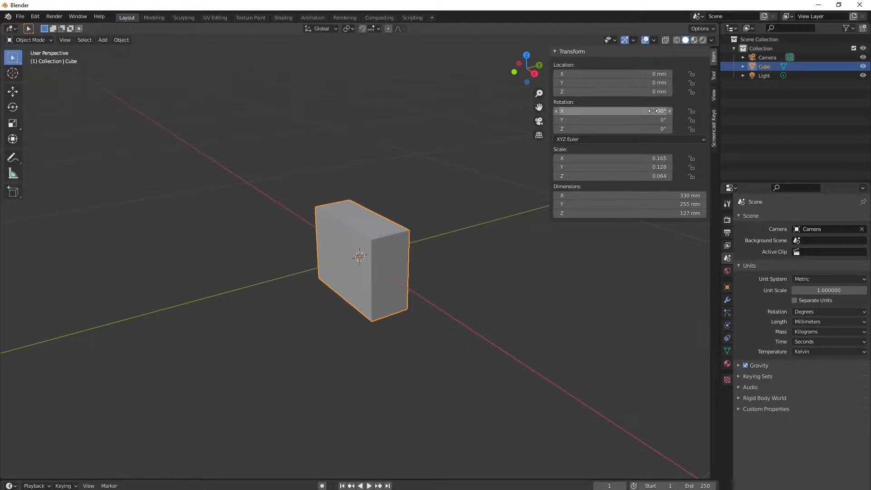
pyautogui.click(654, 111)
pyautogui.write('0')
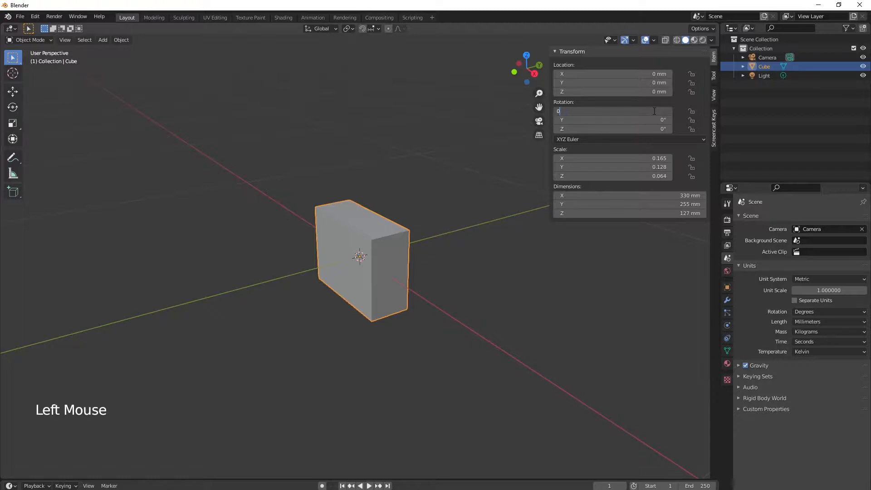
pyautogui.press('Return')
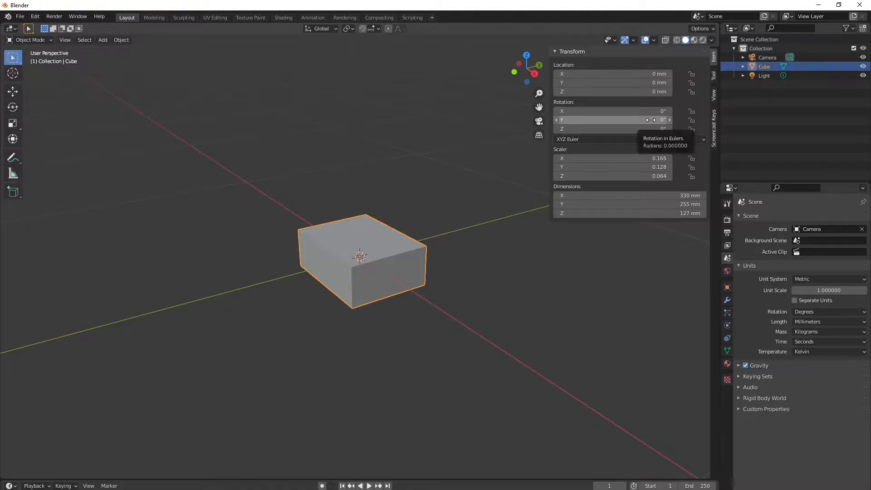
# Set the cube's Y rotation to 120° and return it to 0°
pyautogui.click(654, 119)
pyautogui.write('120')
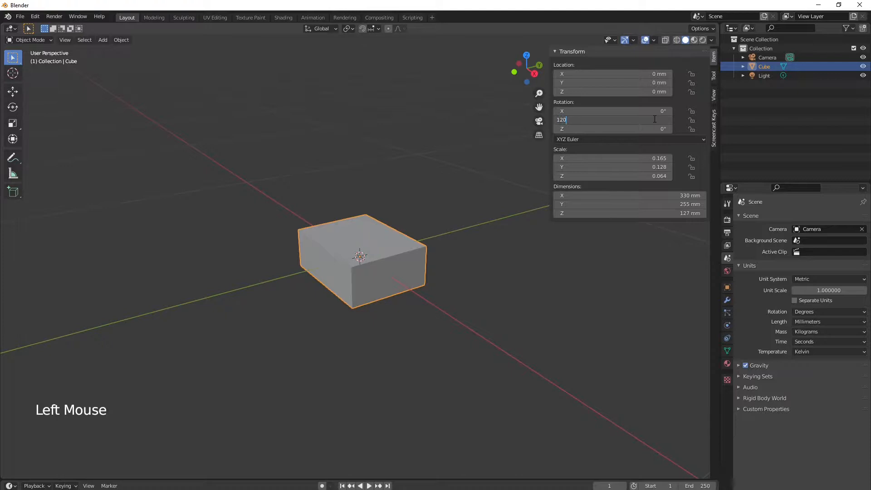
pyautogui.press('Return')
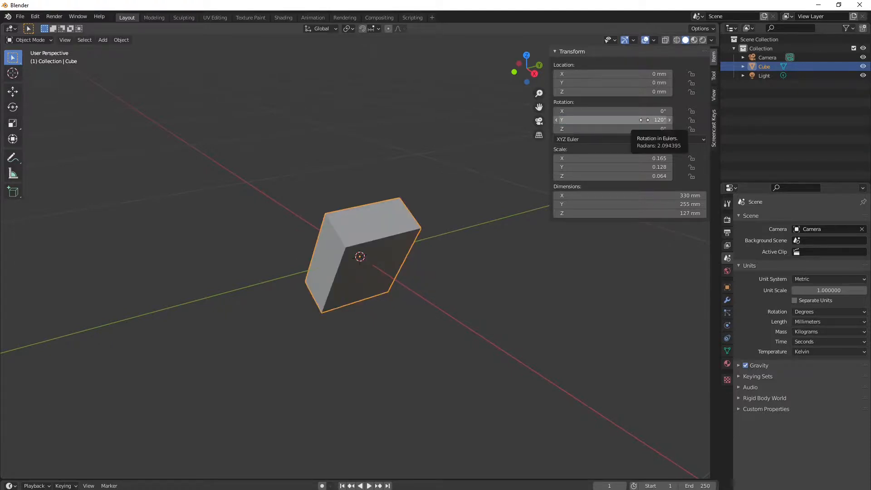
pyautogui.click(645, 120)
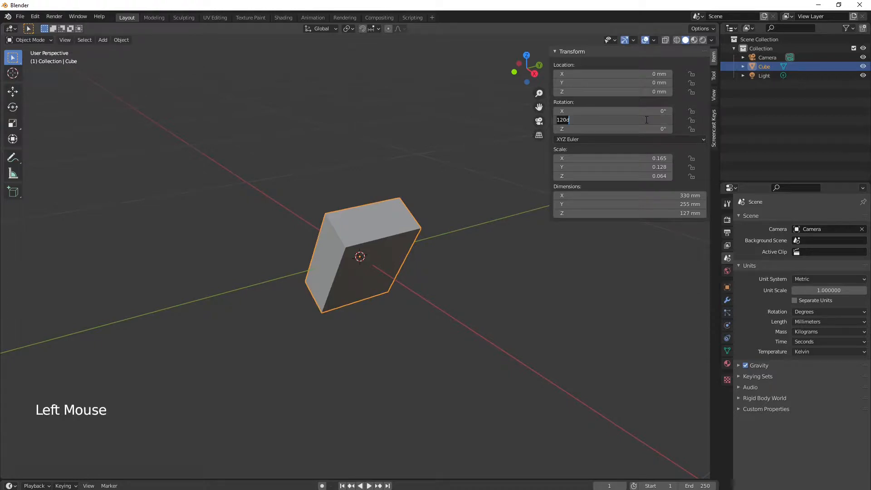
pyautogui.write('0')
pyautogui.press('Return')
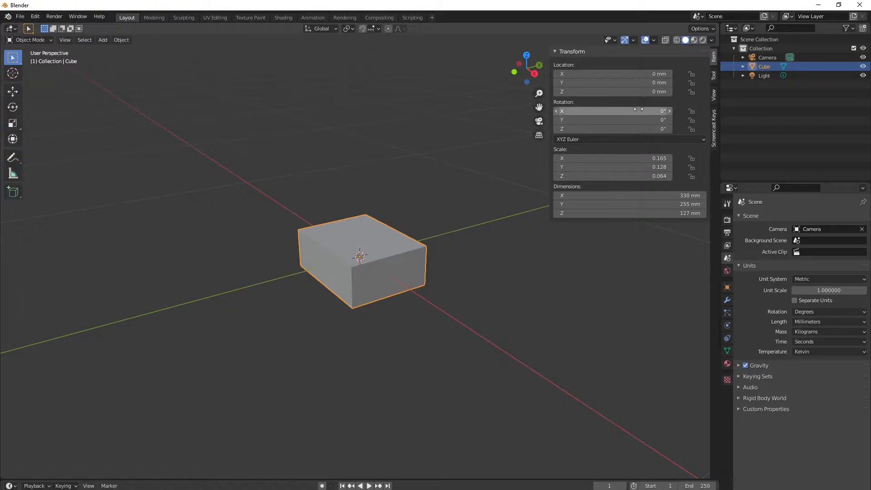
# Set the cube's rotation to X 90°, Y 45° and Z 30°, and reset all three rotation values to their defaults
pyautogui.click(640, 110)
pyautogui.write('90')
pyautogui.press('Return')
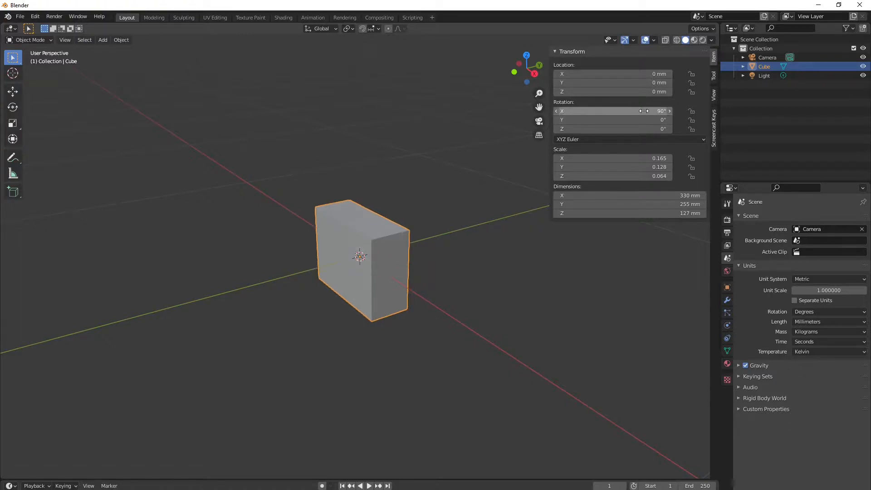
pyautogui.click(645, 120)
pyautogui.write('45')
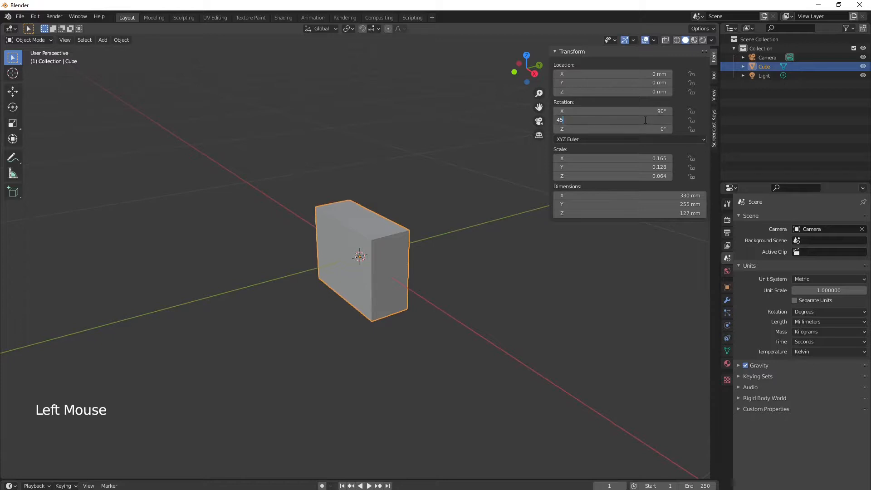
pyautogui.press('Return')
pyautogui.click(650, 129)
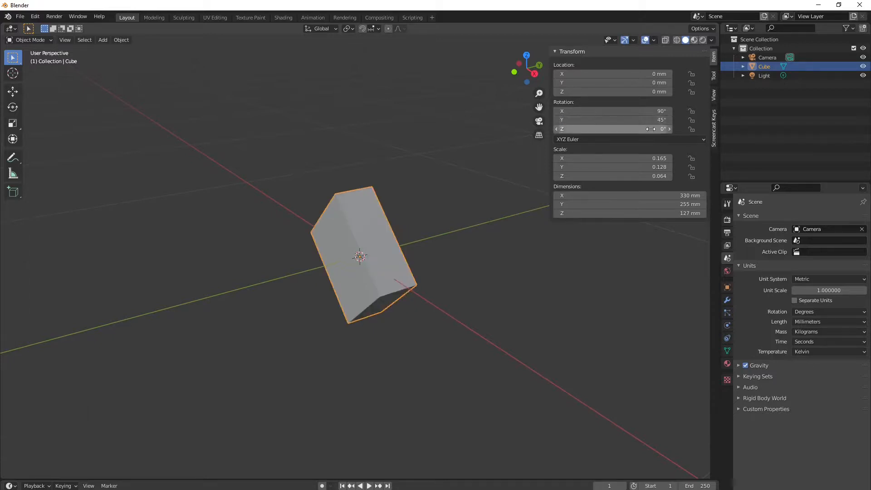
pyautogui.write('30')
pyautogui.press('Return')
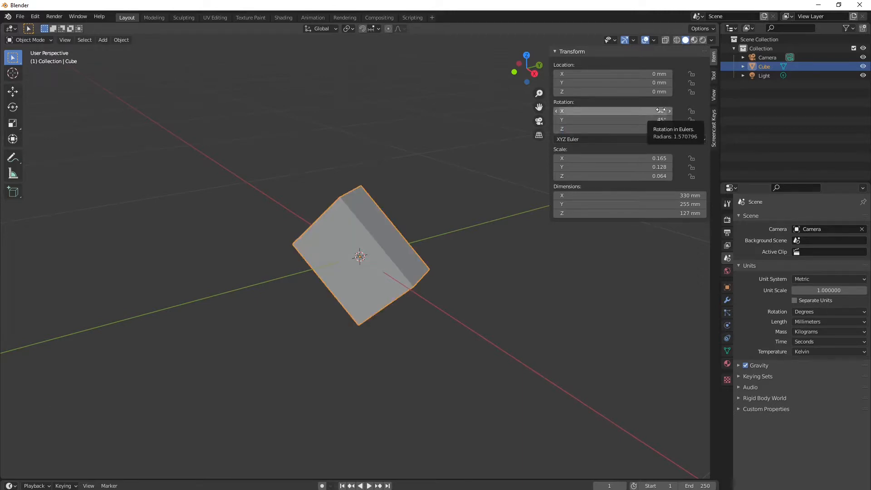
pyautogui.press('BackSpace')
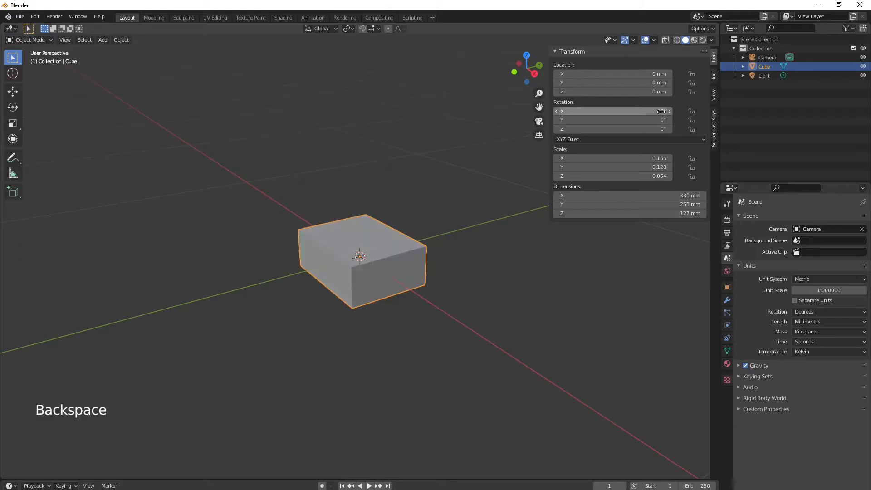
# Set the cube's location to X -200 mm, Y -300 mm and Z 100 mm, and reset all three location values to their defaults
pyautogui.click(642, 74)
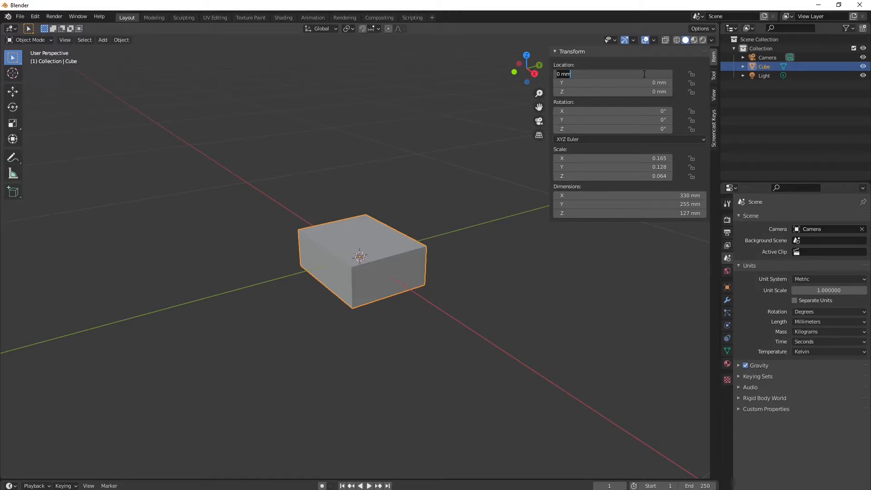
pyautogui.write('-100')
pyautogui.press('Return')
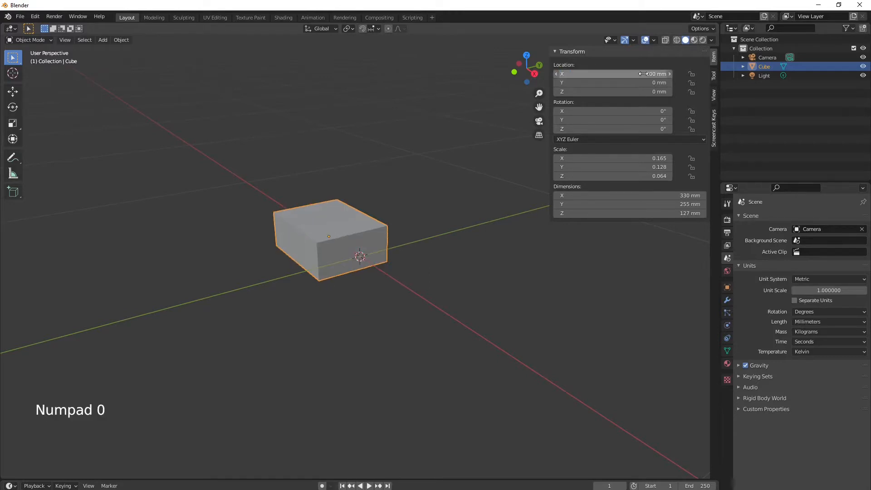
pyautogui.click(609, 81)
pyautogui.write('-300')
pyautogui.press('Return')
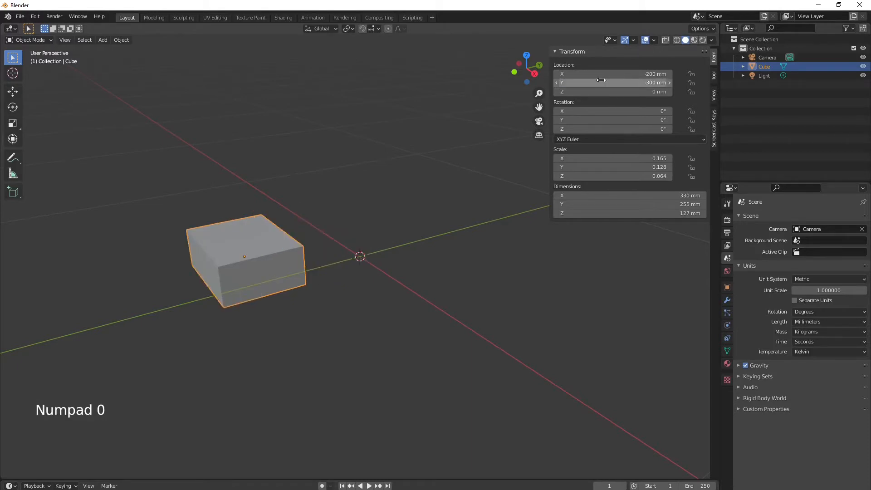
pyautogui.click(604, 92)
pyautogui.write('10')
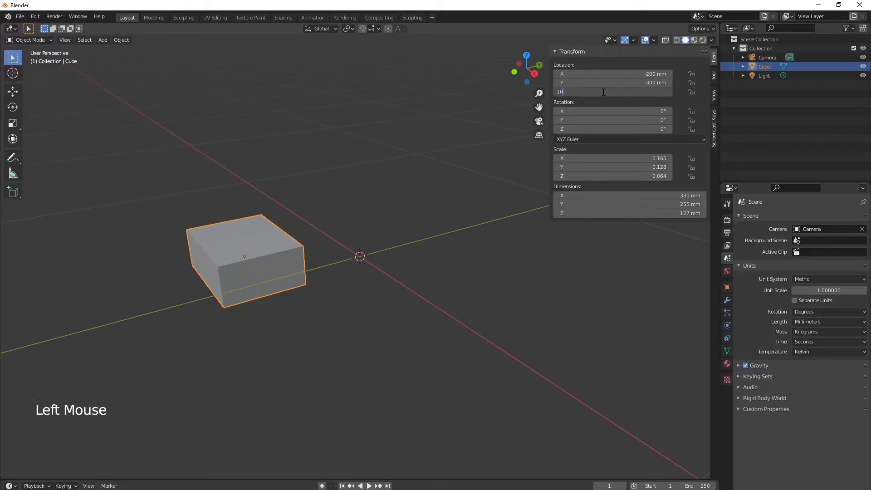
pyautogui.write('0')
pyautogui.press('Return')
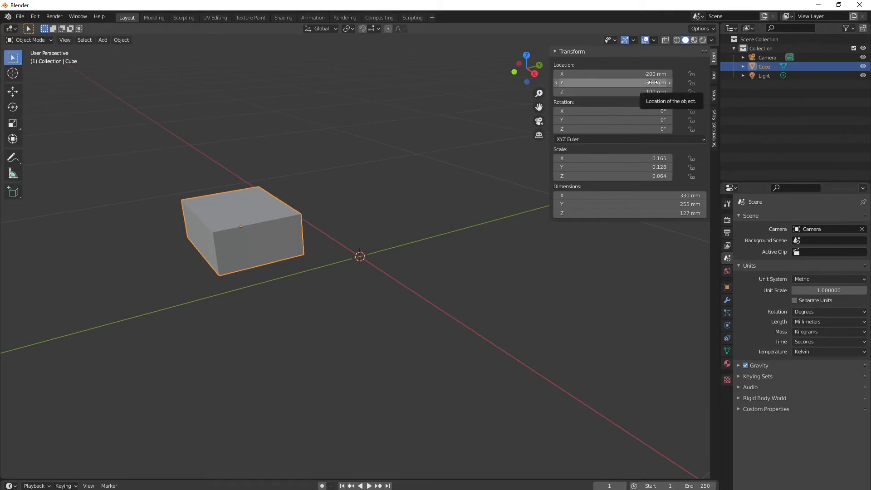
pyautogui.press('BackSpace')
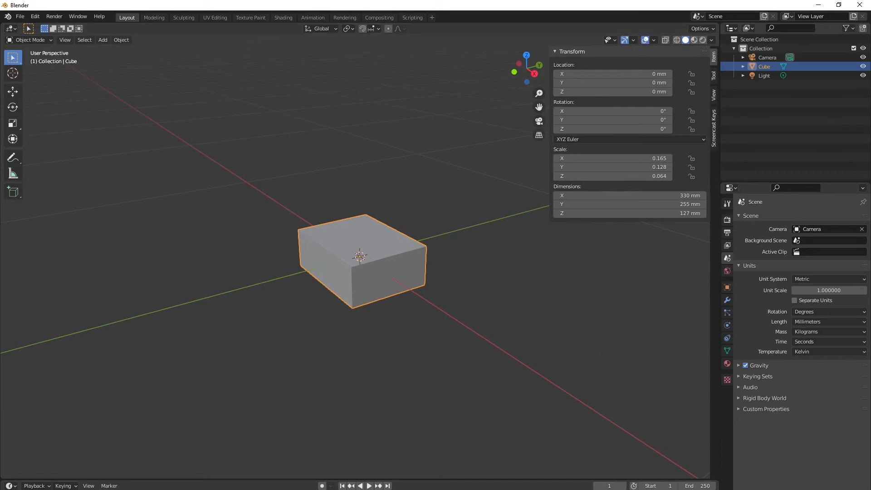
pyautogui.moveTo(544, 489)
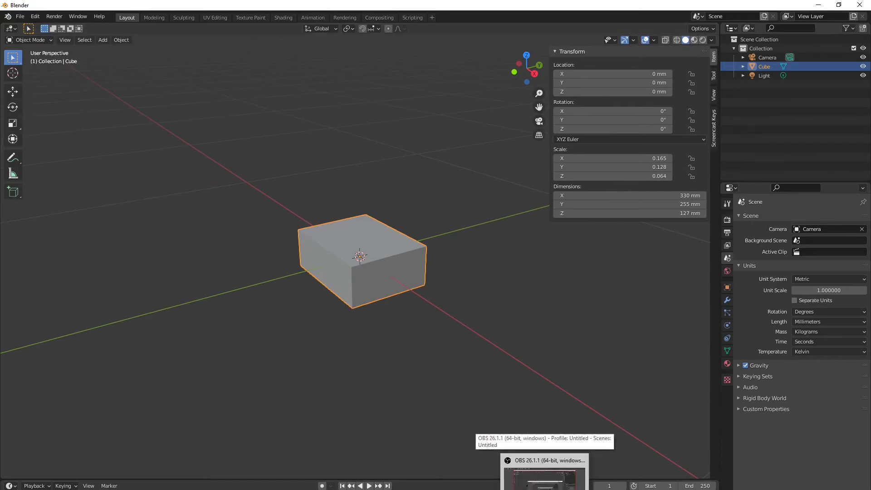